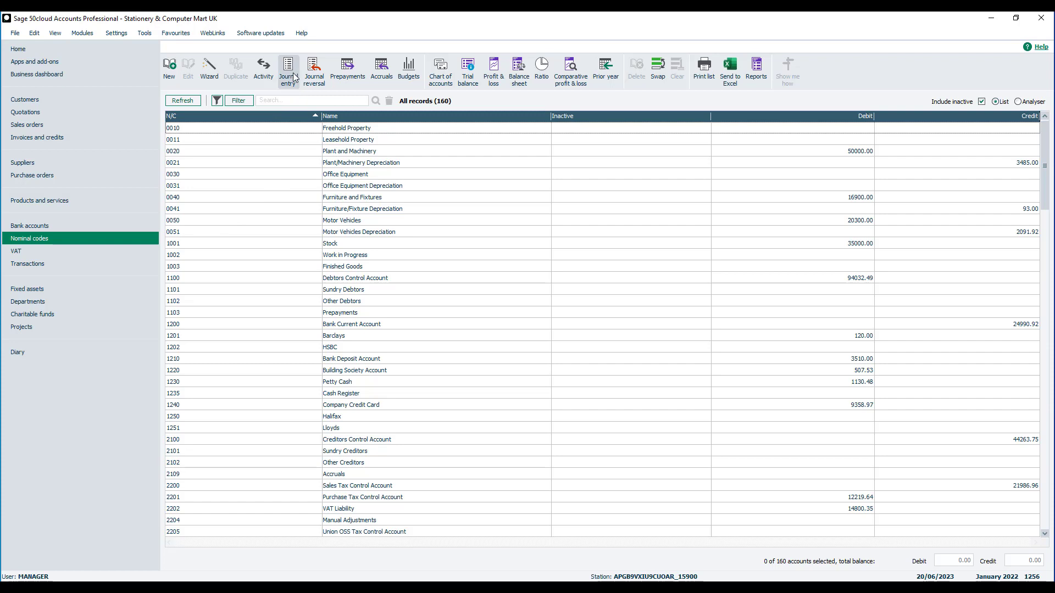
# Step: Open a new journal entry with the reference Accrual and the posting date 30/09/2023
pyautogui.click(288, 71)
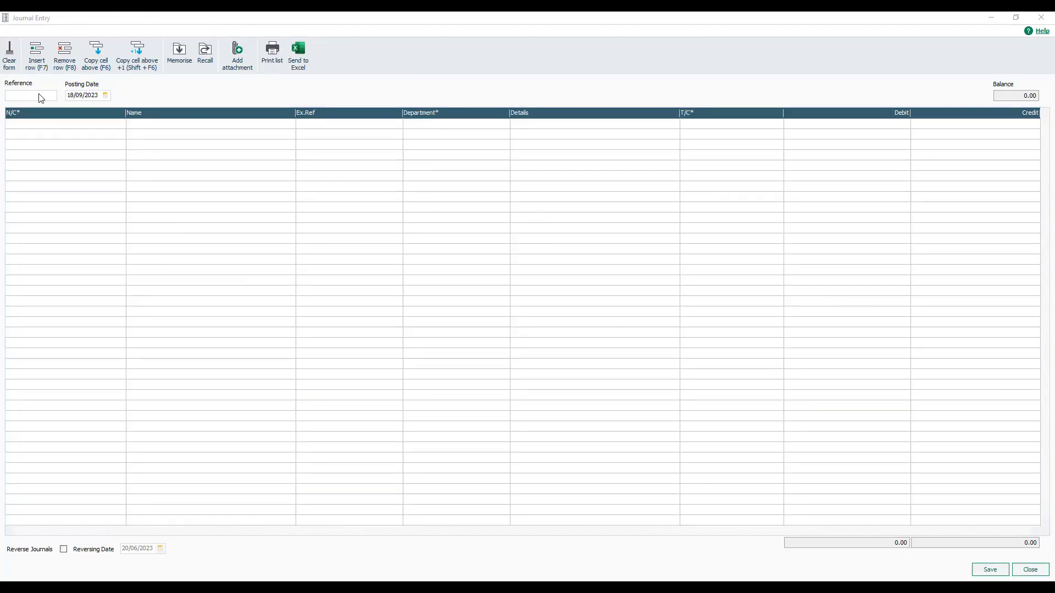
pyautogui.click(39, 95)
pyautogui.write('Accrual')
pyautogui.press('Tab')
pyautogui.click(105, 96)
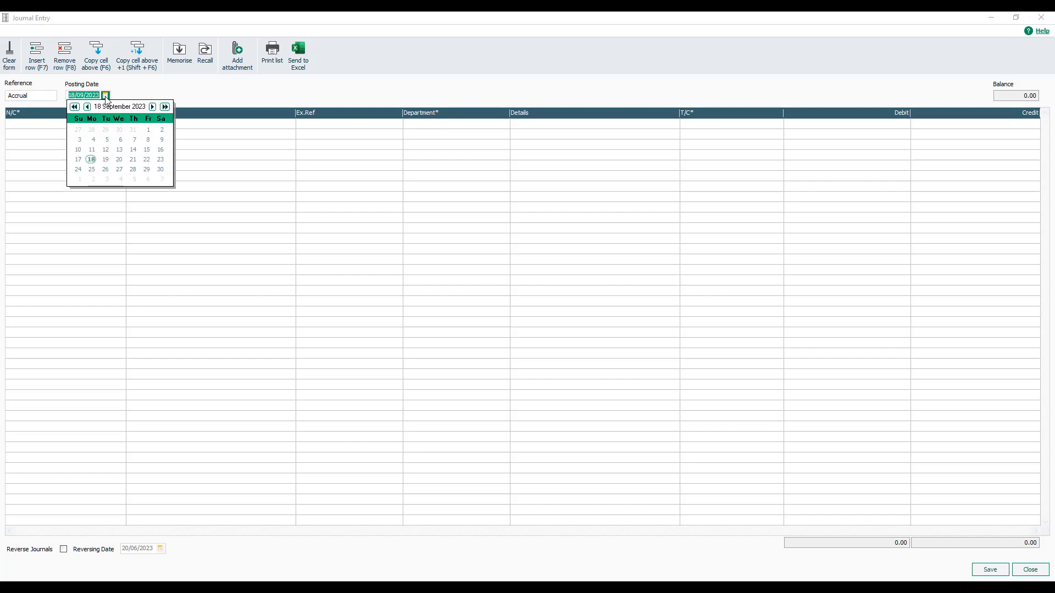
pyautogui.click(160, 170)
# Step: Start the first journal line with nominal code 7550, Telephone and Fax, leaving its external reference blank and department at 0
pyautogui.click(41, 127)
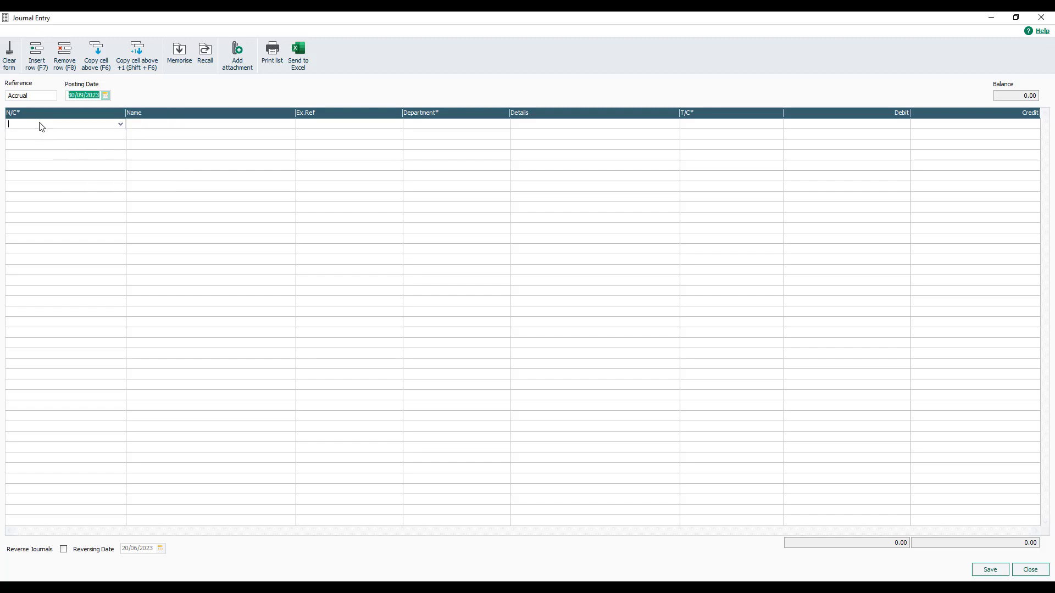
pyautogui.click(41, 127)
pyautogui.write('7550')
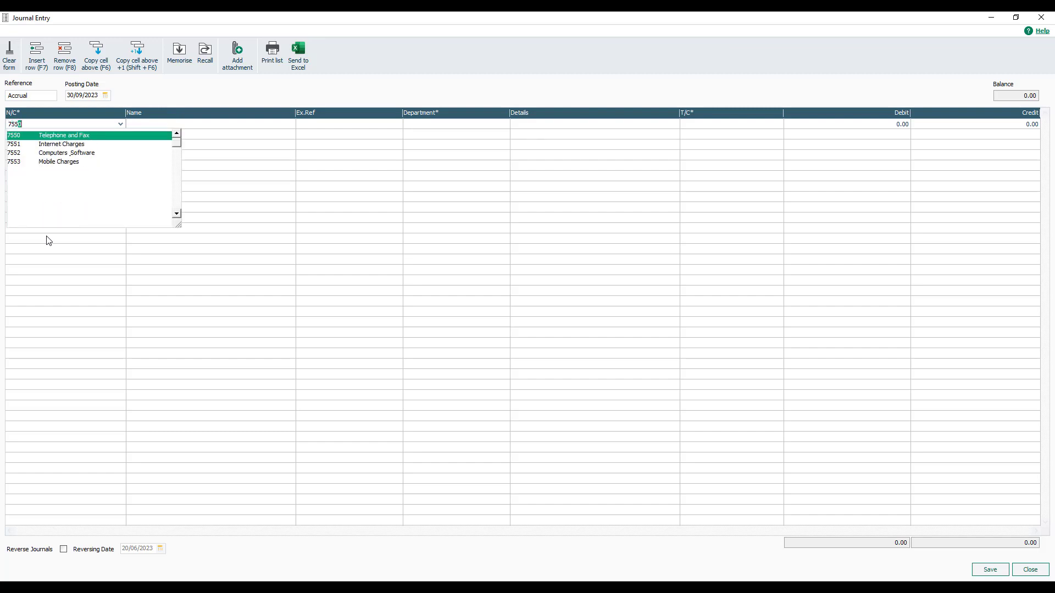
pyautogui.click(88, 137)
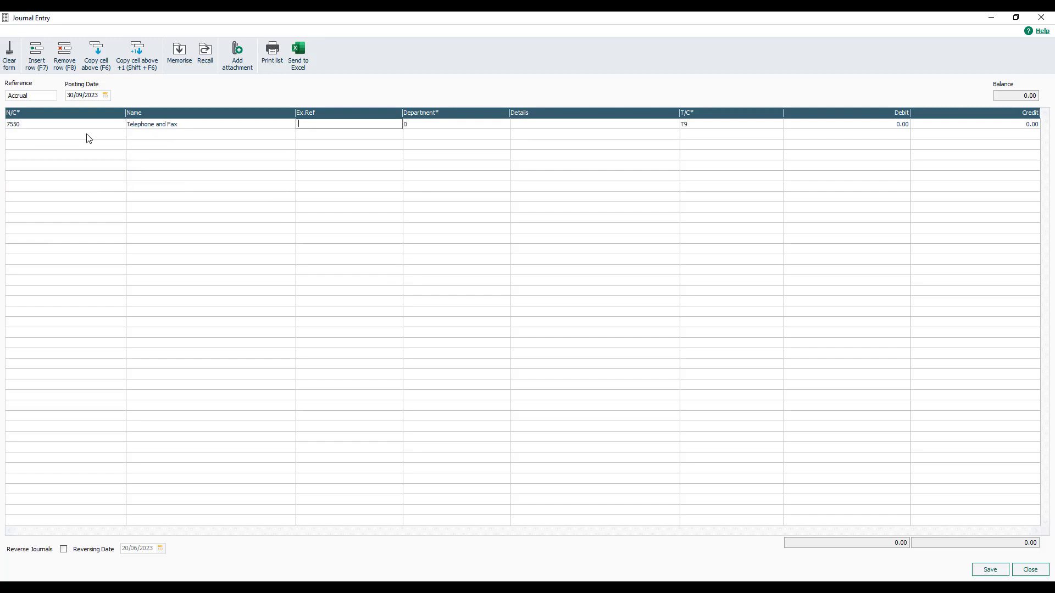
pyautogui.press('Tab')
pyautogui.press('Tab')
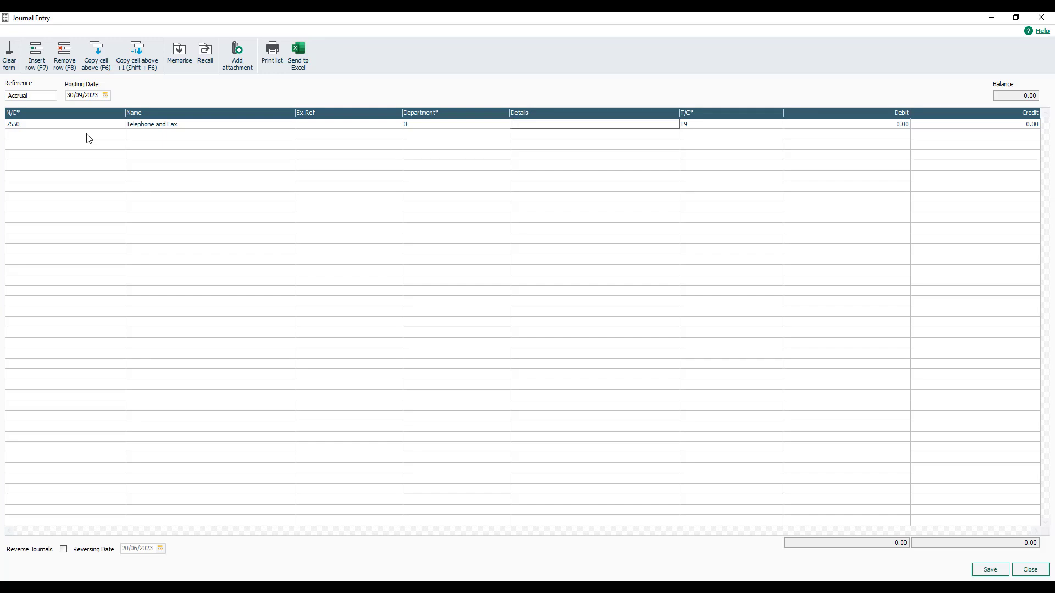
# Step: Give the telephone line the details Telephone Bill and a debit of 100.00, keeping tax code T9
pyautogui.write('Telep')
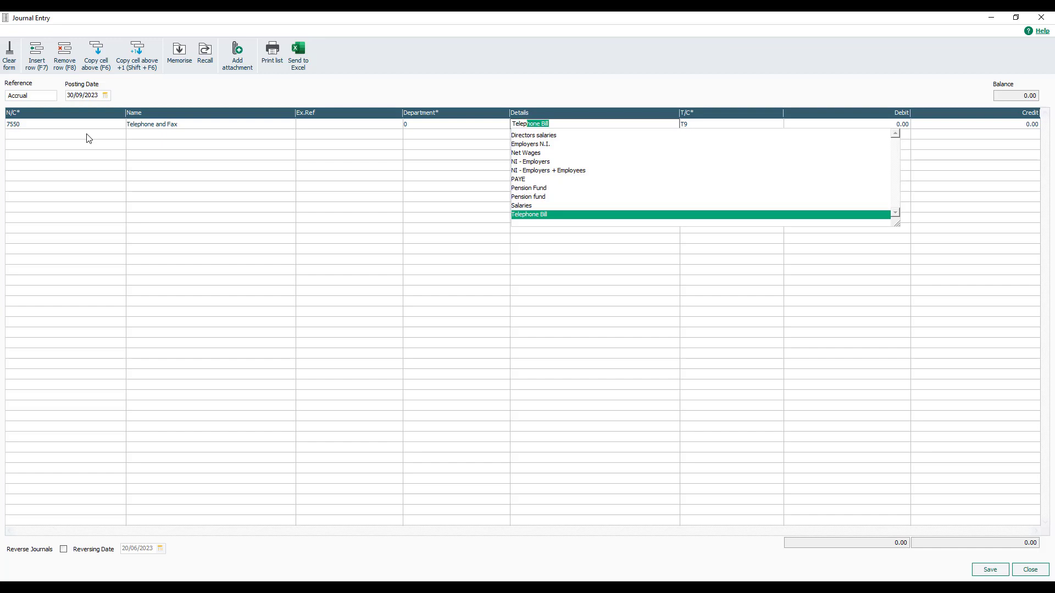
pyautogui.write('ho')
pyautogui.press('Tab')
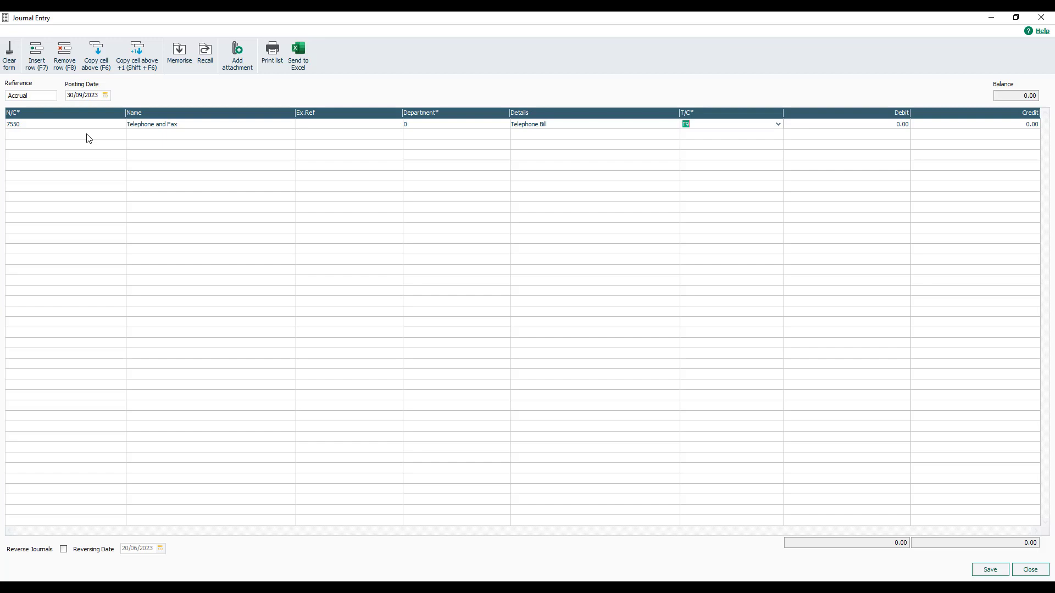
pyautogui.press('Tab')
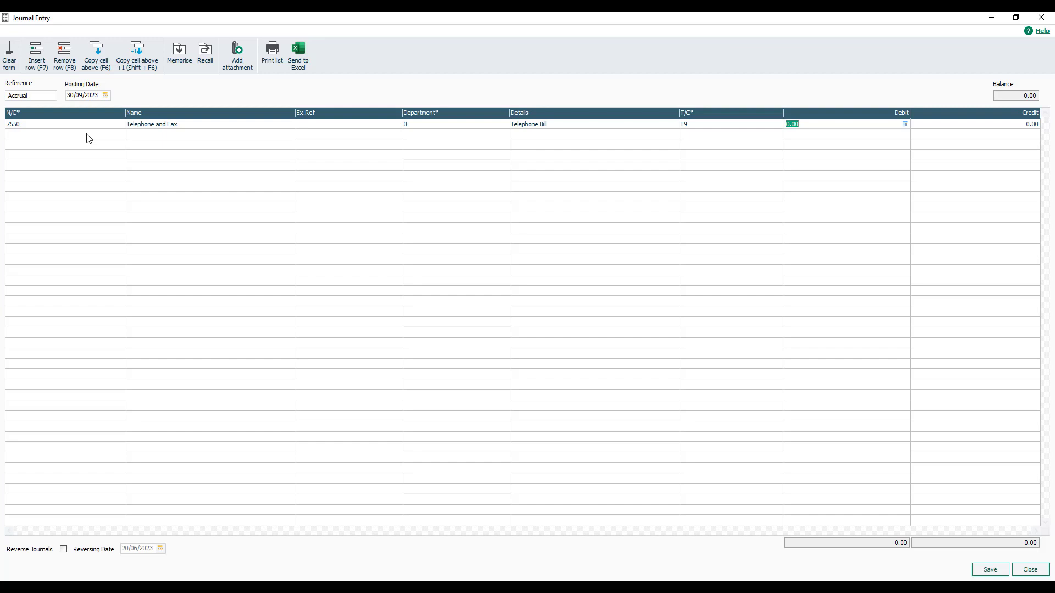
pyautogui.write('1')
pyautogui.press('Tab')
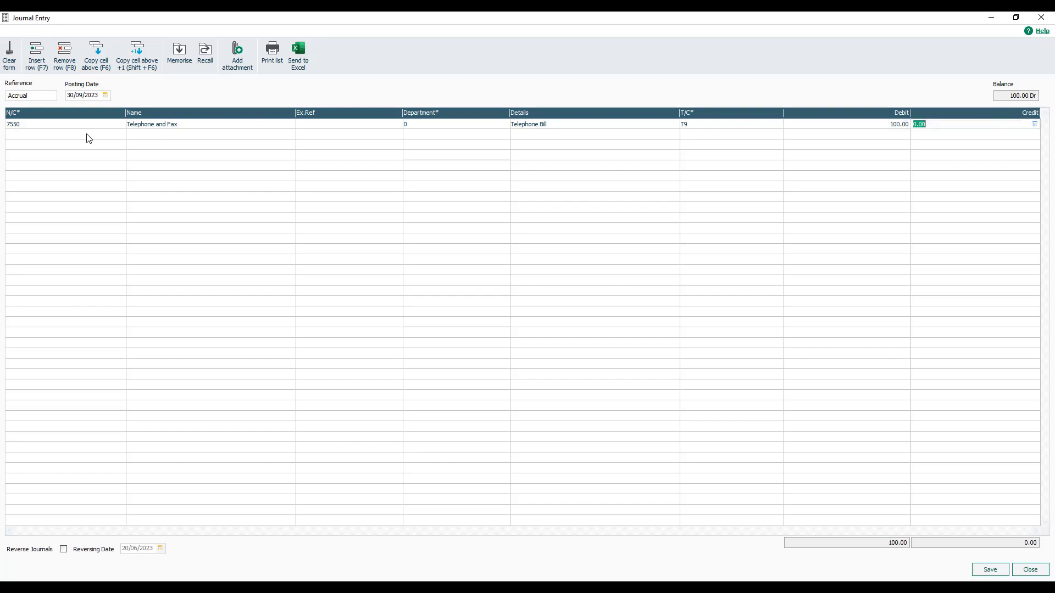
pyautogui.press('Tab')
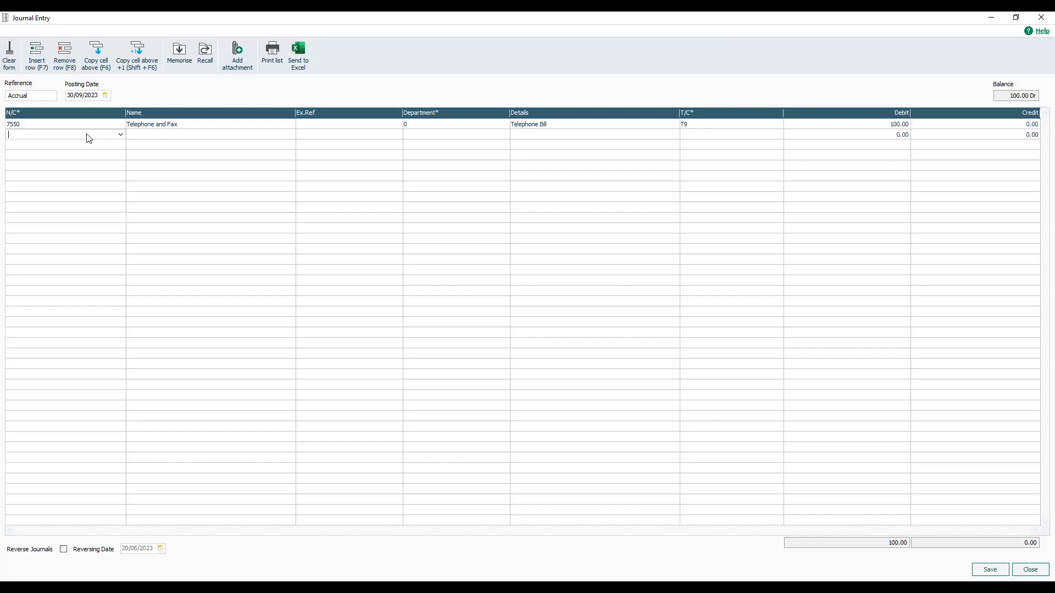
# Step: Add a second line for nominal code 2109, Accruals, copying the details Telephone Bill from the line above
pyautogui.write('210')
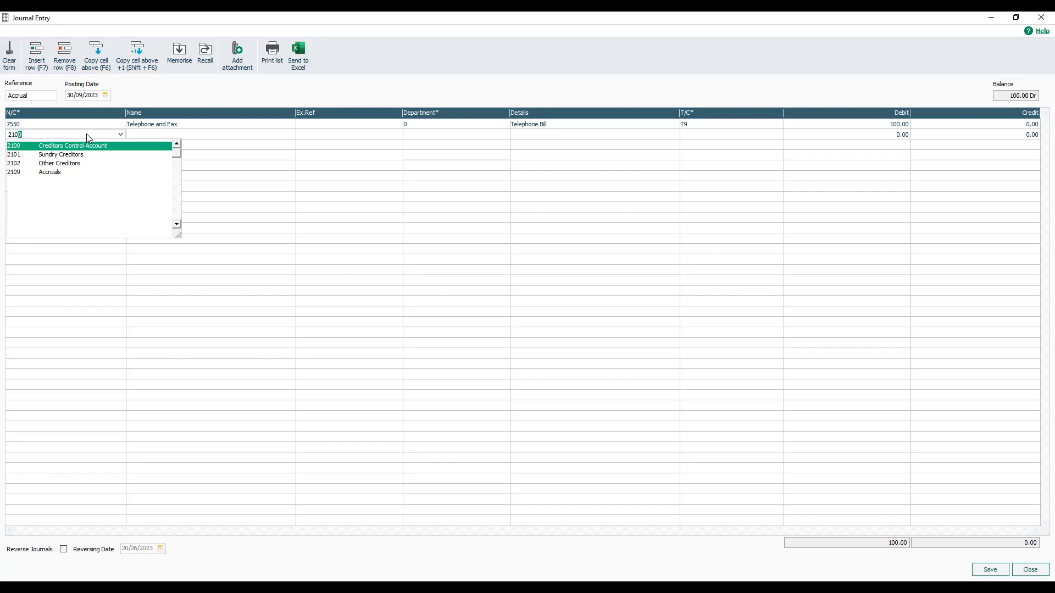
pyautogui.write('9')
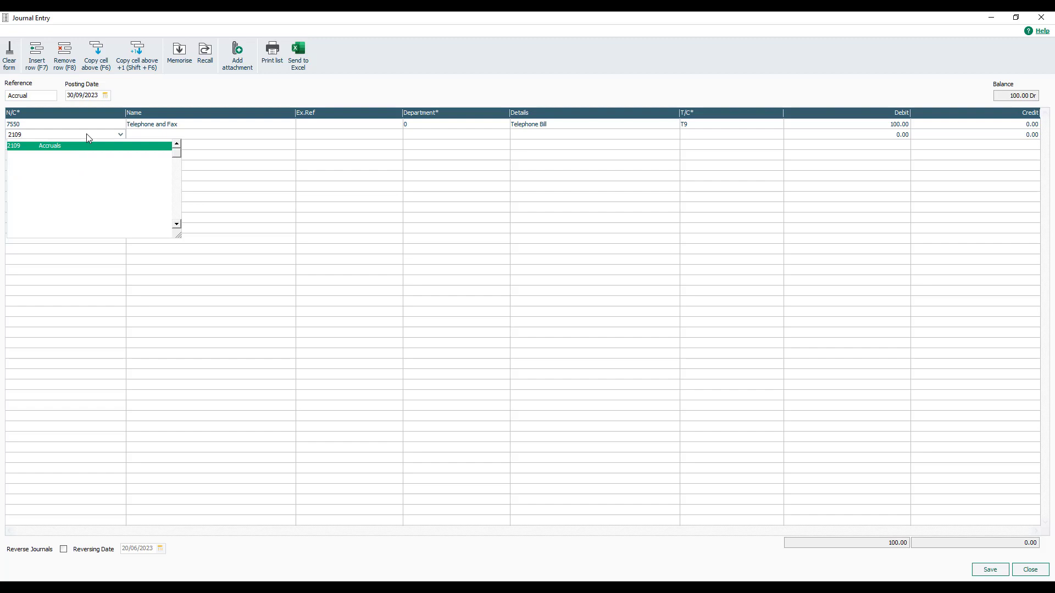
pyautogui.press('Tab')
pyautogui.press('Tab')
pyautogui.press('Tab')
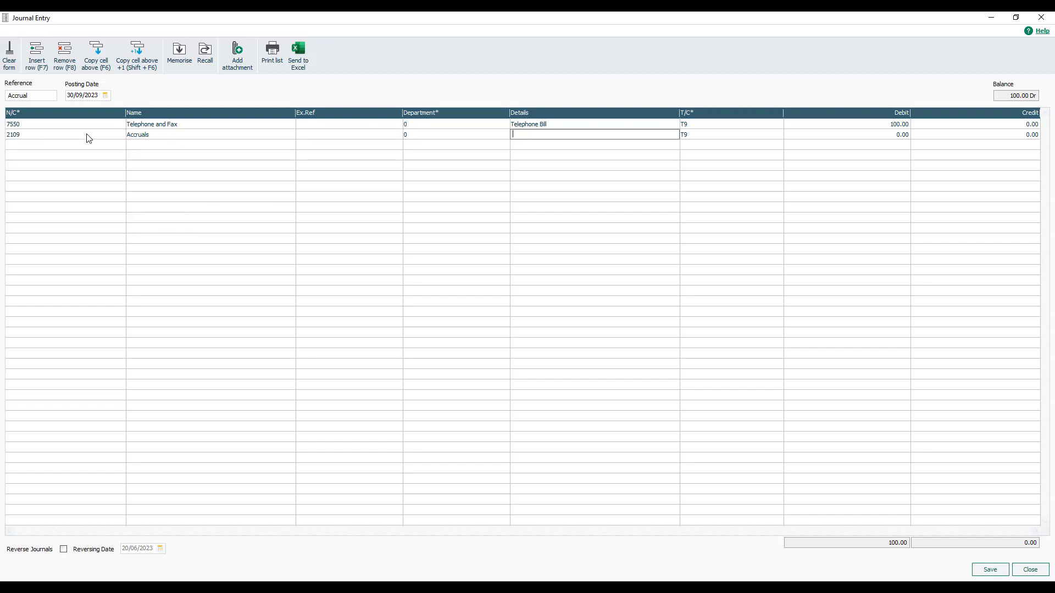
pyautogui.press('F6')
pyautogui.press('Tab')
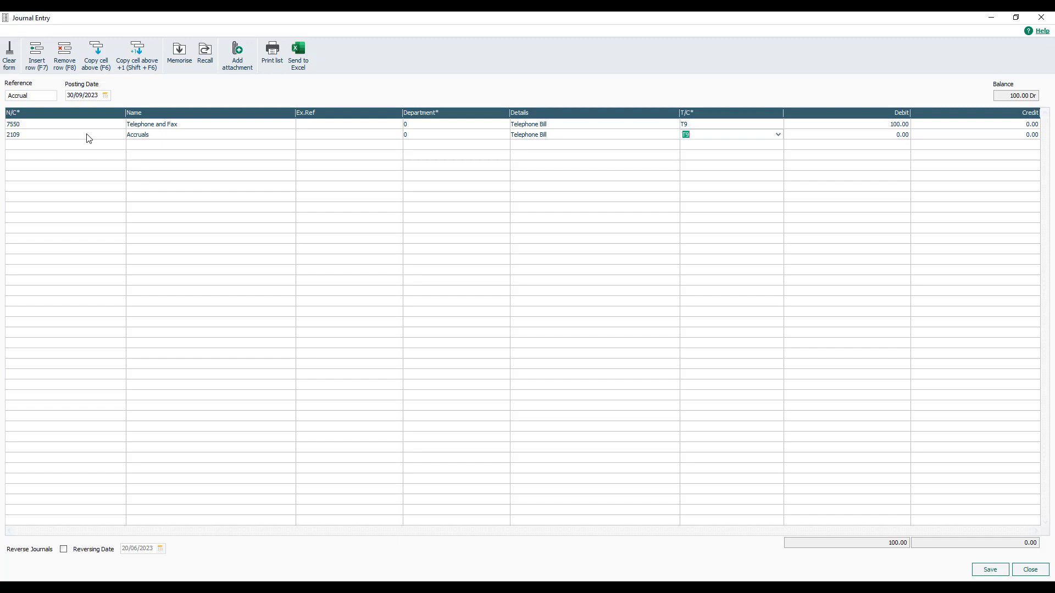
# Step: Enter a credit of 100.00 on the Accruals line with tax code T9 and save the September journal
pyautogui.press('Tab')
pyautogui.press('Tab')
pyautogui.write('100')
pyautogui.press('Tab')
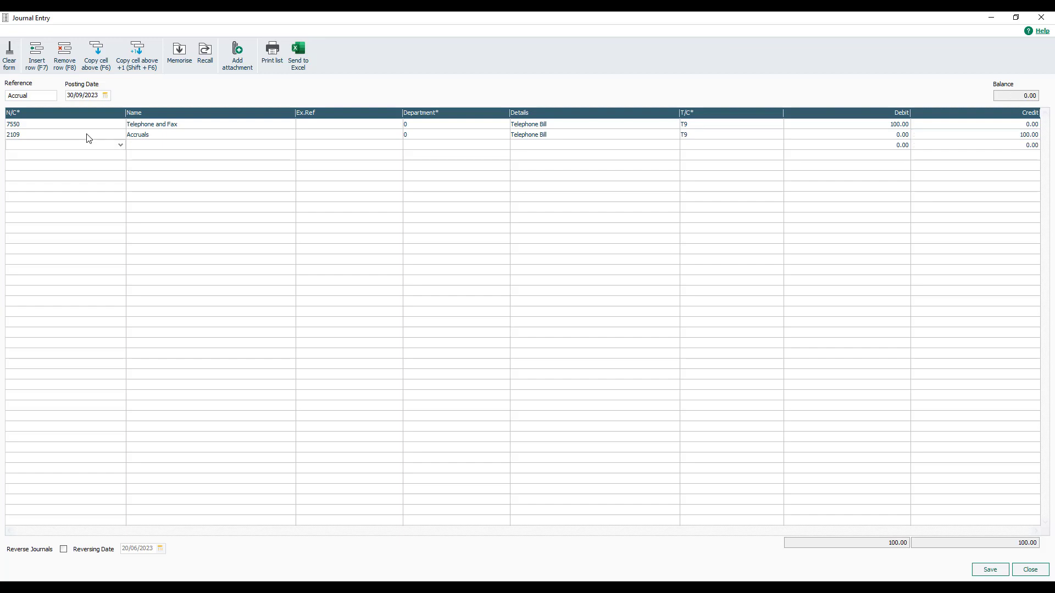
pyautogui.click(1005, 572)
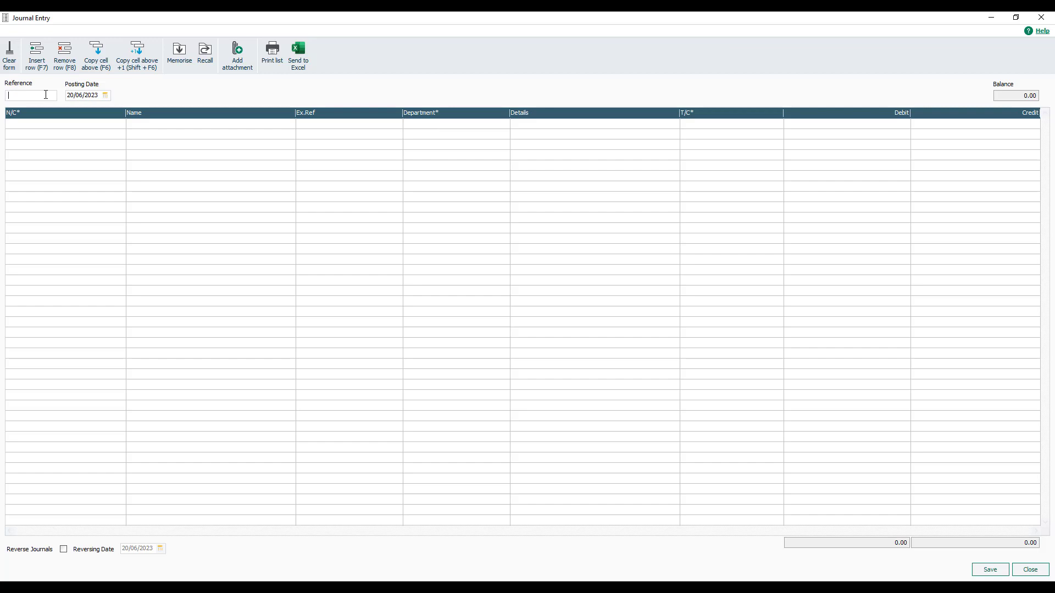
# Step: Give the next journal the reference Accrual and the posting date 31/10/2023
pyautogui.write('Accrual')
pyautogui.click(105, 95)
pyautogui.click(156, 107)
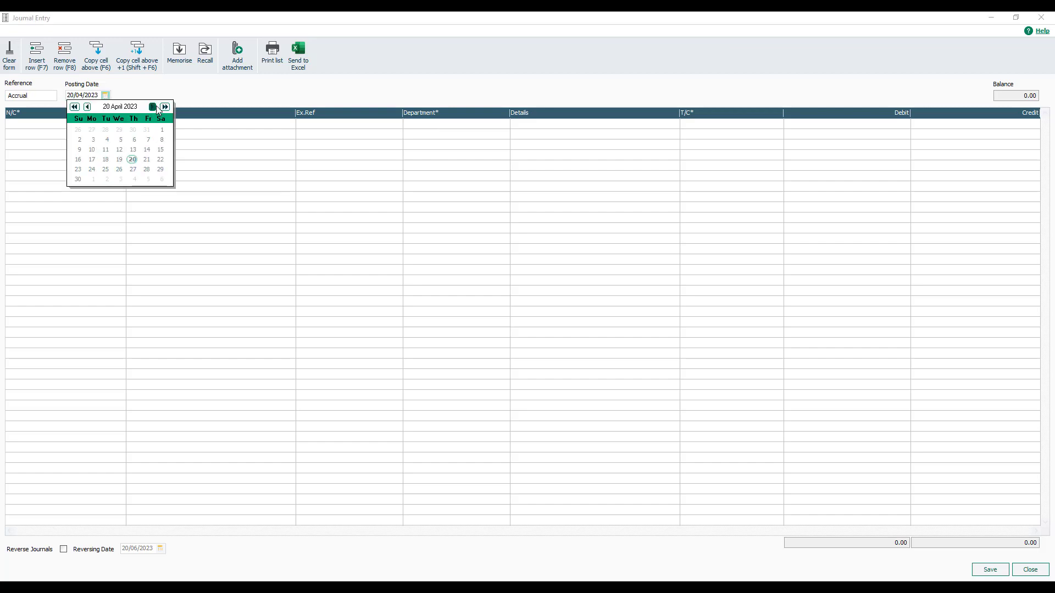
pyautogui.click(155, 108)
pyautogui.click(154, 108)
pyautogui.click(154, 108)
pyautogui.click(154, 108)
pyautogui.click(153, 108)
pyautogui.click(152, 107)
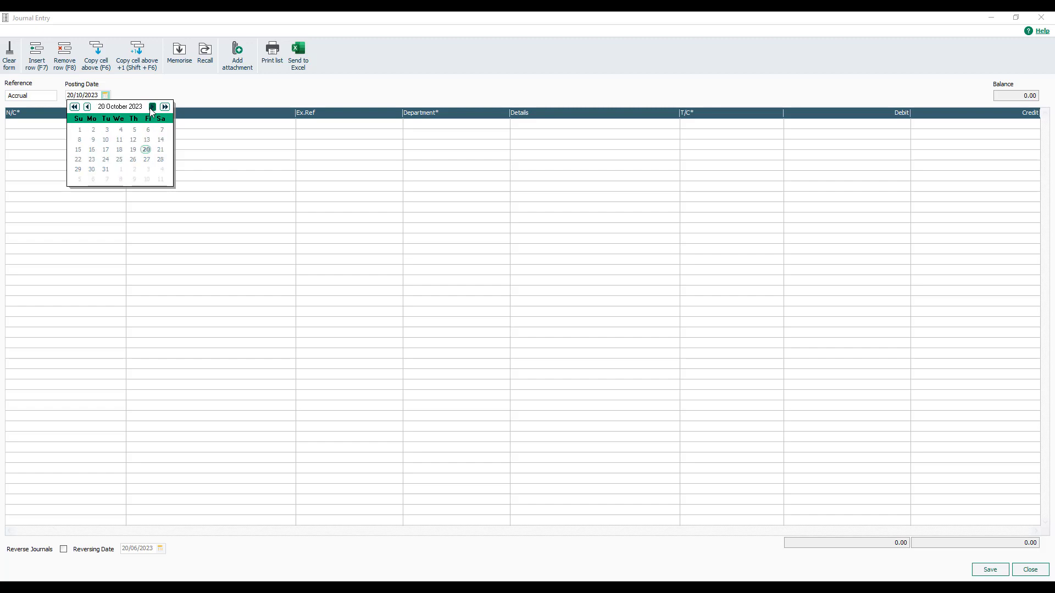
pyautogui.click(104, 169)
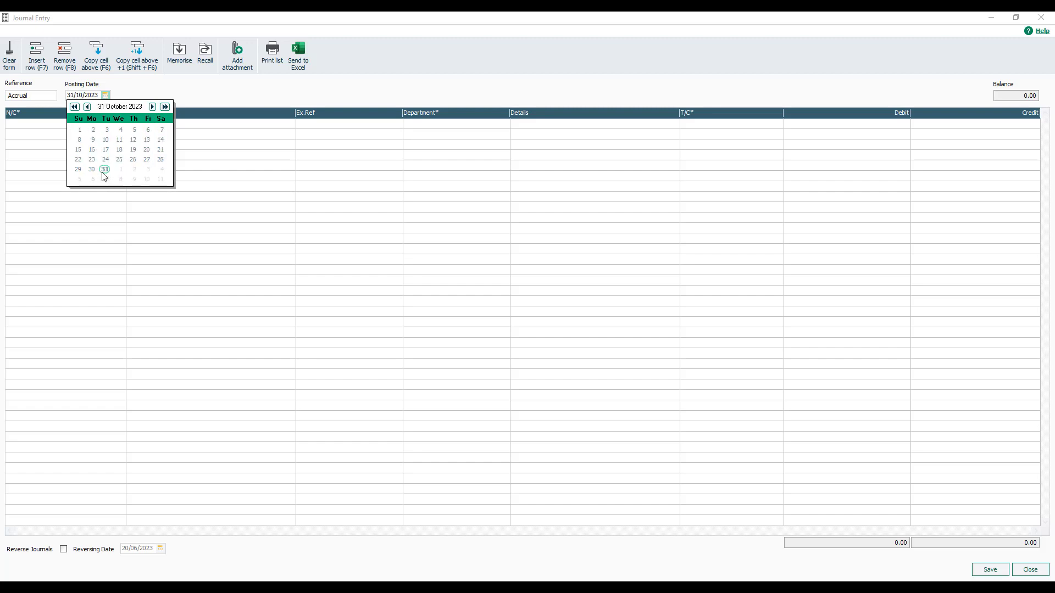
# Step: Enter the first line for nominal code 7550 with the details Telephone Bill, tax code T9 and a debit of 100.00
pyautogui.click(39, 128)
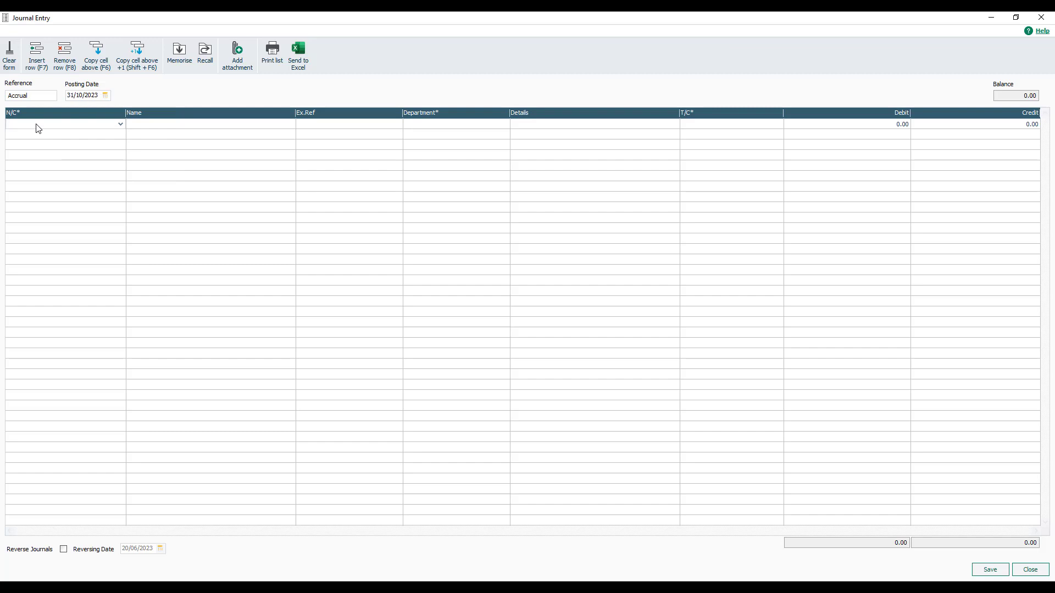
pyautogui.write('7550')
pyautogui.press('Tab')
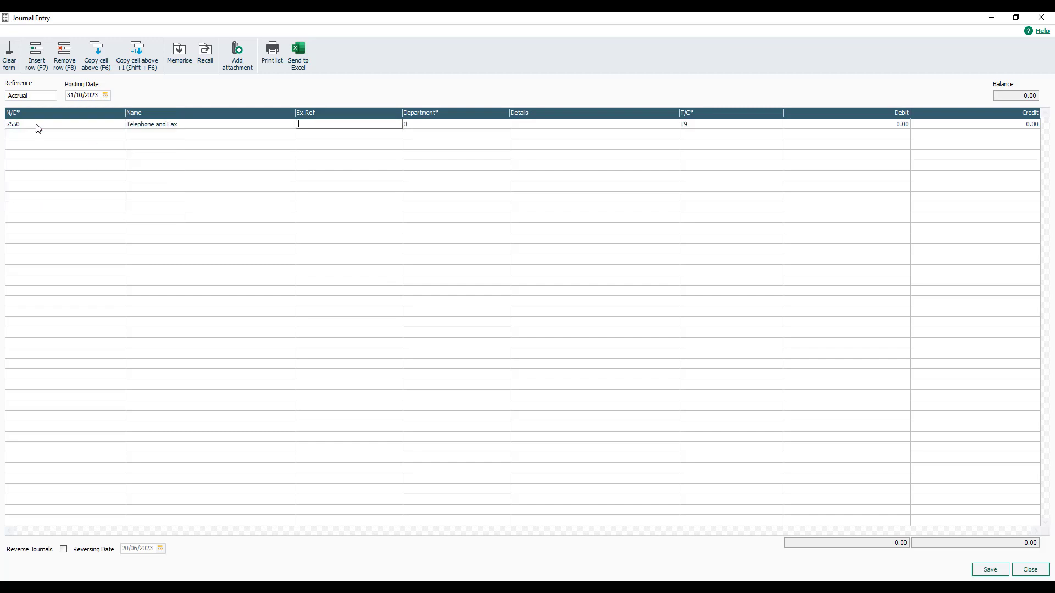
pyautogui.press('Tab')
pyautogui.press('Tab')
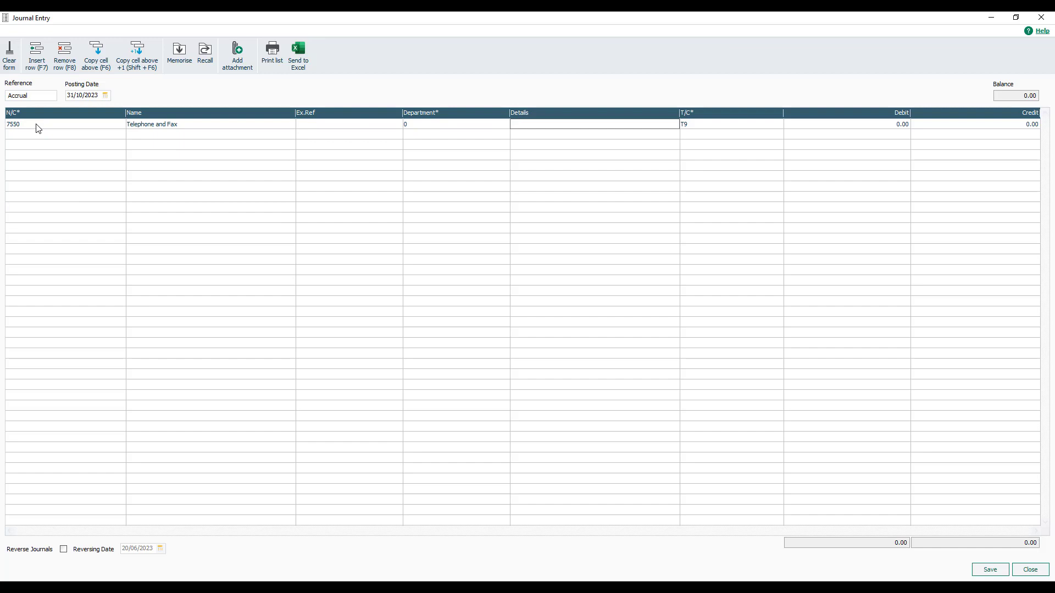
pyautogui.write('Telephone Bill')
pyautogui.press('Tab')
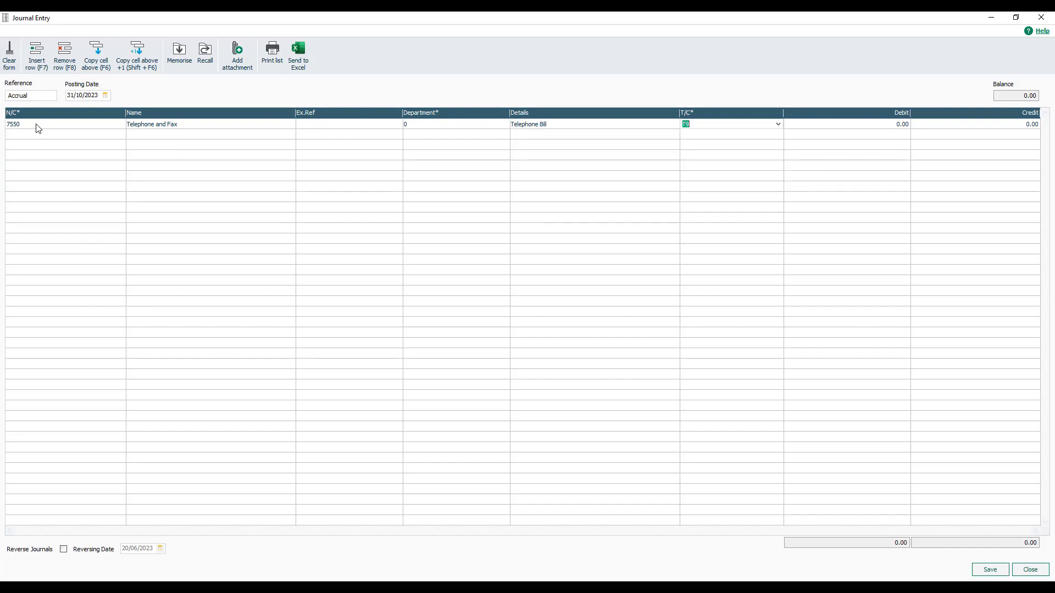
pyautogui.press('Tab')
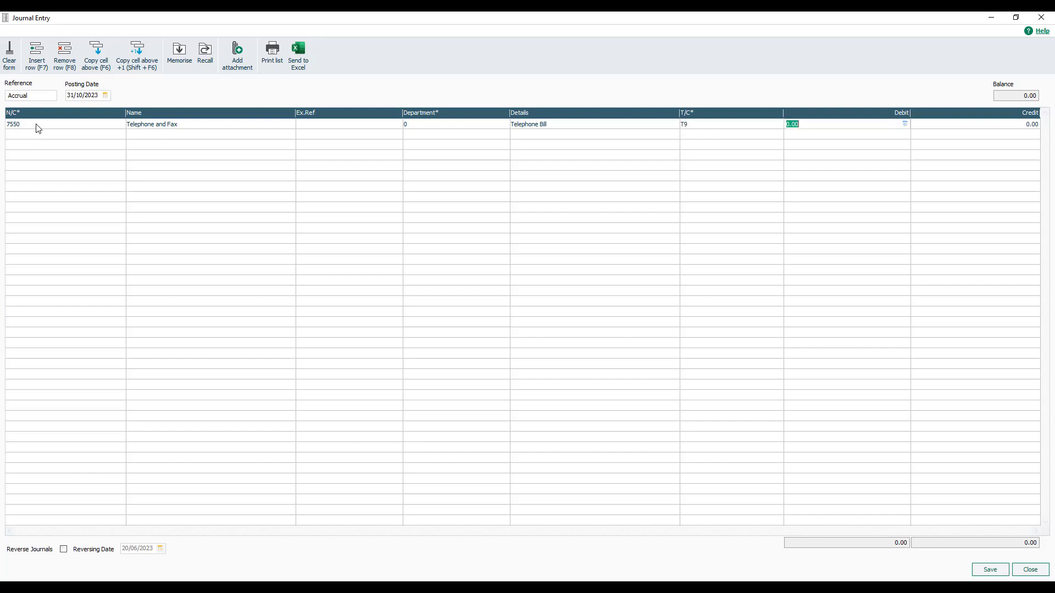
pyautogui.write('100')
pyautogui.press('Tab')
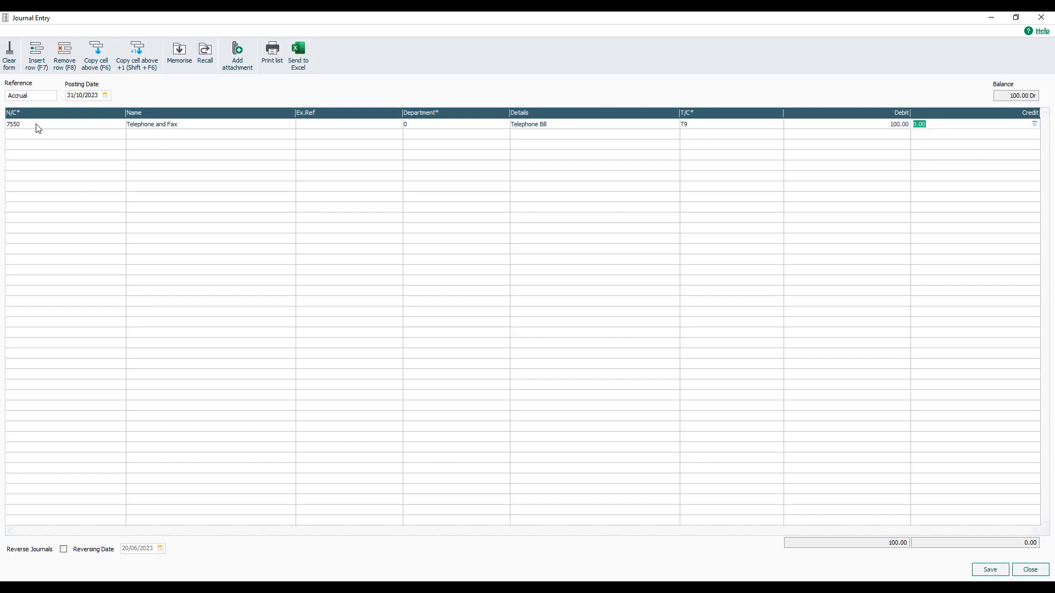
# Step: Add a 100.00 credit line for nominal code 2109, copying the details from the line above, and save the October journal
pyautogui.press('Tab')
pyautogui.write('2109')
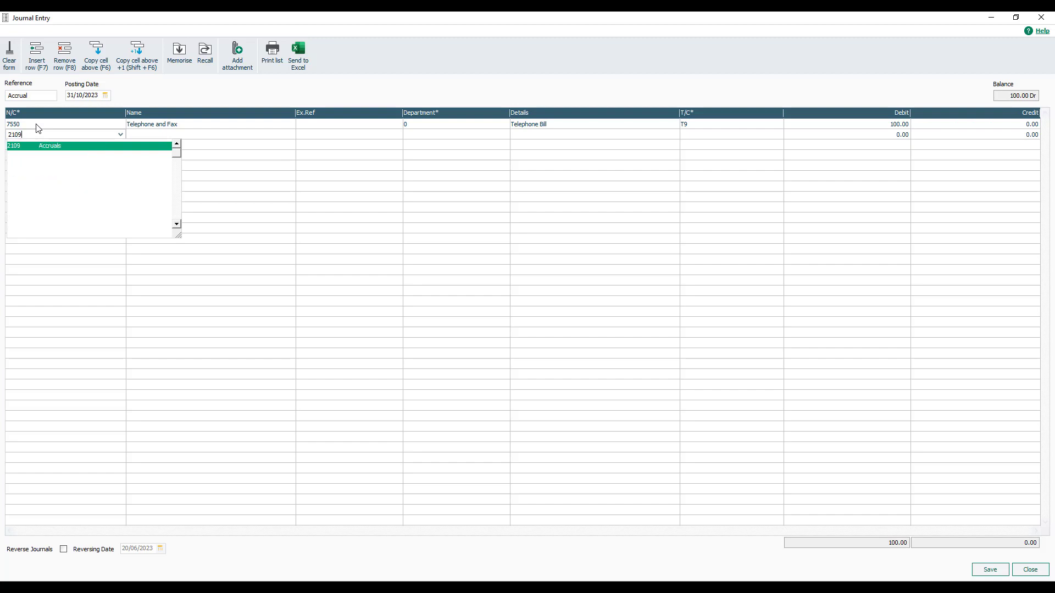
pyautogui.press('Tab')
pyautogui.press('Tab')
pyautogui.press('Tab')
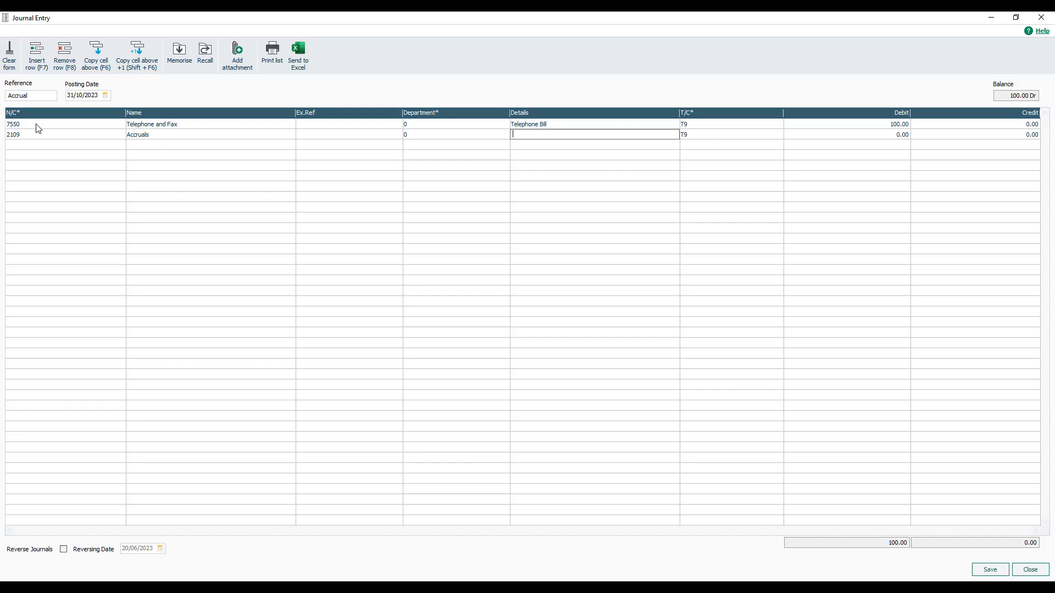
pyautogui.press('F6')
pyautogui.press('Tab')
pyautogui.press('Tab')
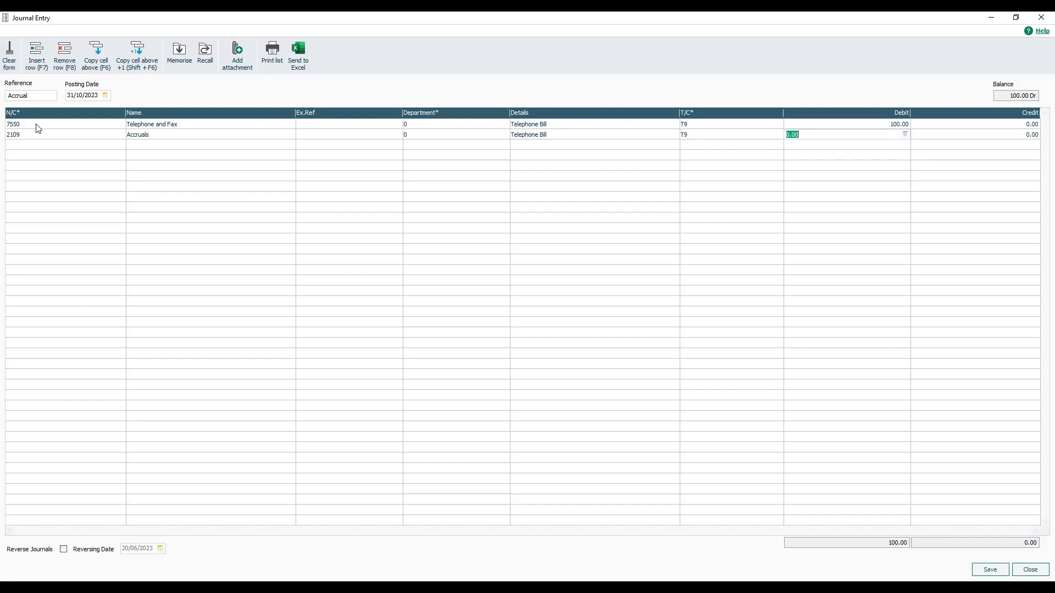
pyautogui.press('Tab')
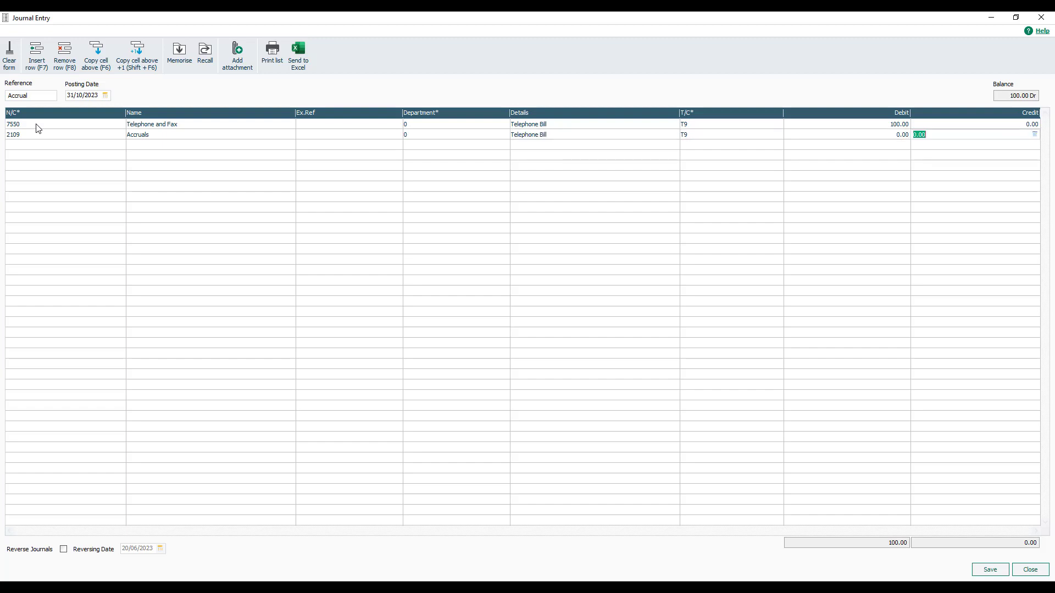
pyautogui.write('1')
pyautogui.press('Tab')
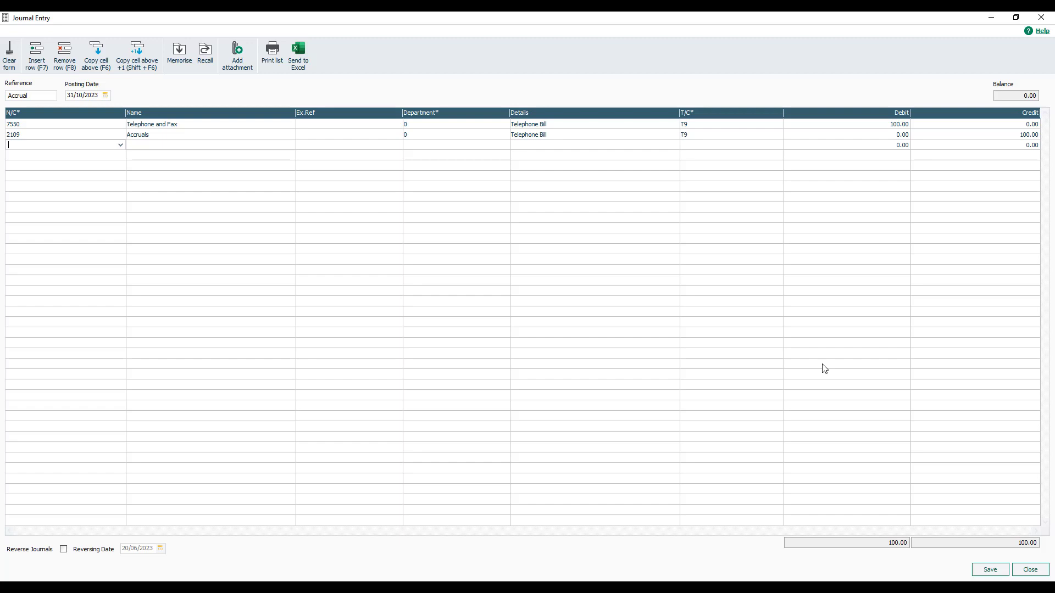
pyautogui.click(990, 570)
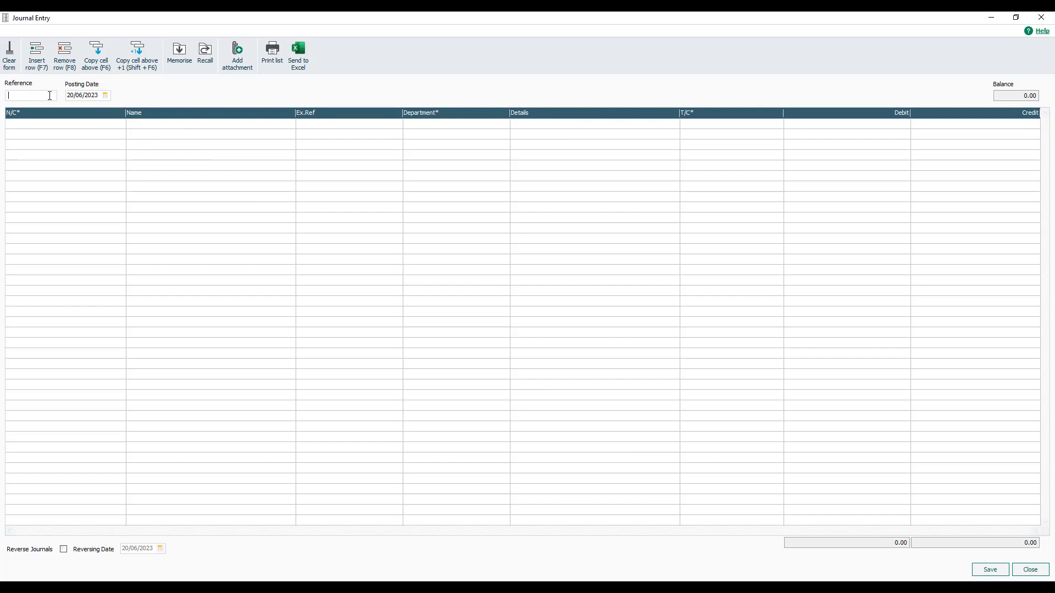
# Step: Give the third journal the reference Accrual and the posting date 30/11/2023
pyautogui.write('Accrual')
pyautogui.click(105, 95)
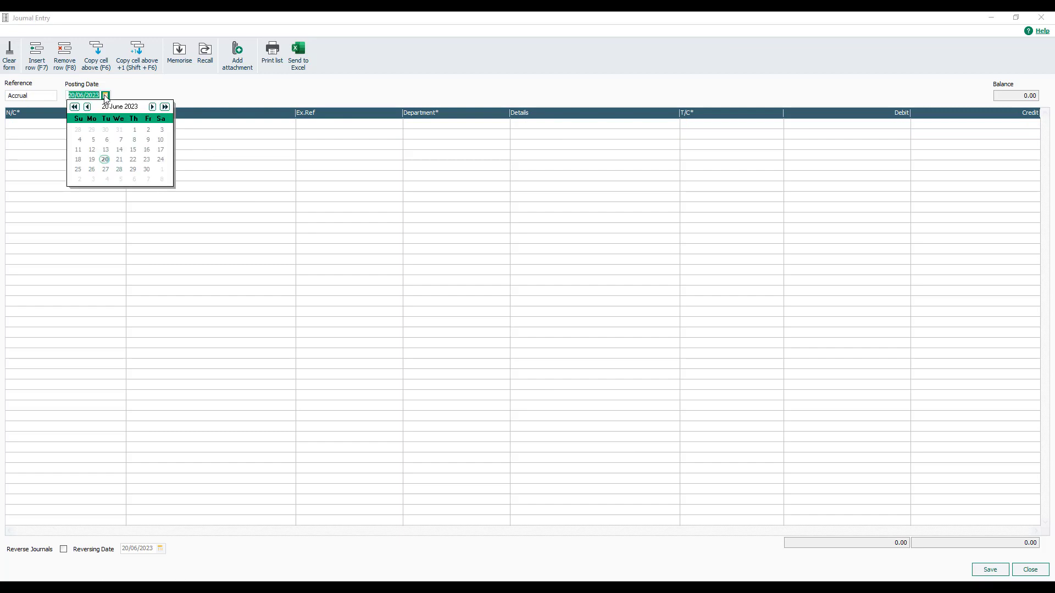
pyautogui.click(152, 107)
pyautogui.click(153, 107)
pyautogui.click(153, 106)
pyautogui.click(153, 106)
pyautogui.click(153, 107)
pyautogui.click(133, 169)
# Step: Enter the November journal's first line for nominal code 7550 with the details Telephone Bill, tax code T9 and a debit of 100.00
pyautogui.click(46, 125)
pyautogui.write('7550')
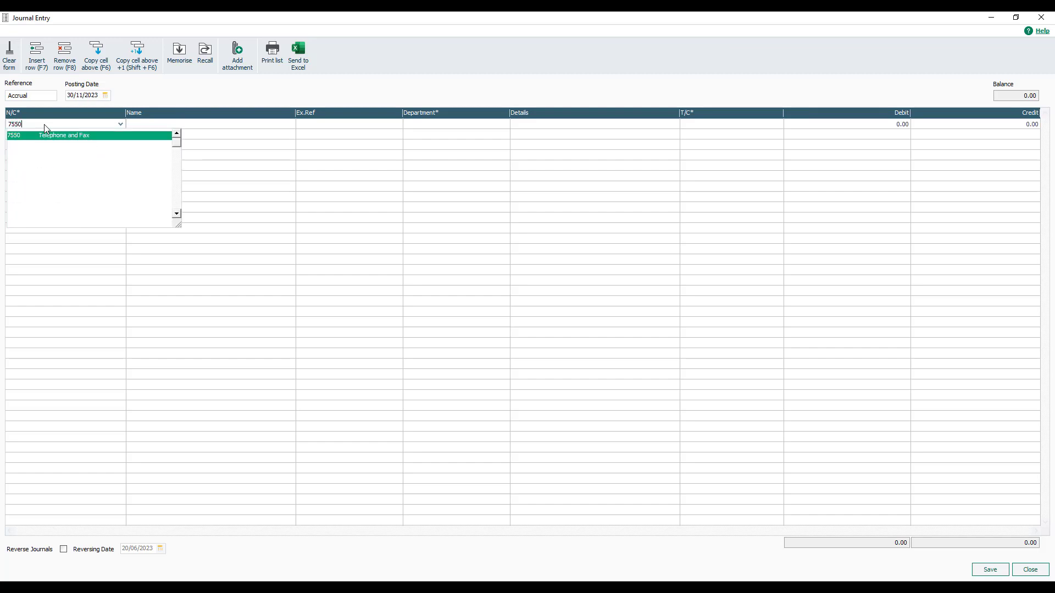
pyautogui.press('Tab')
pyautogui.press('Tab')
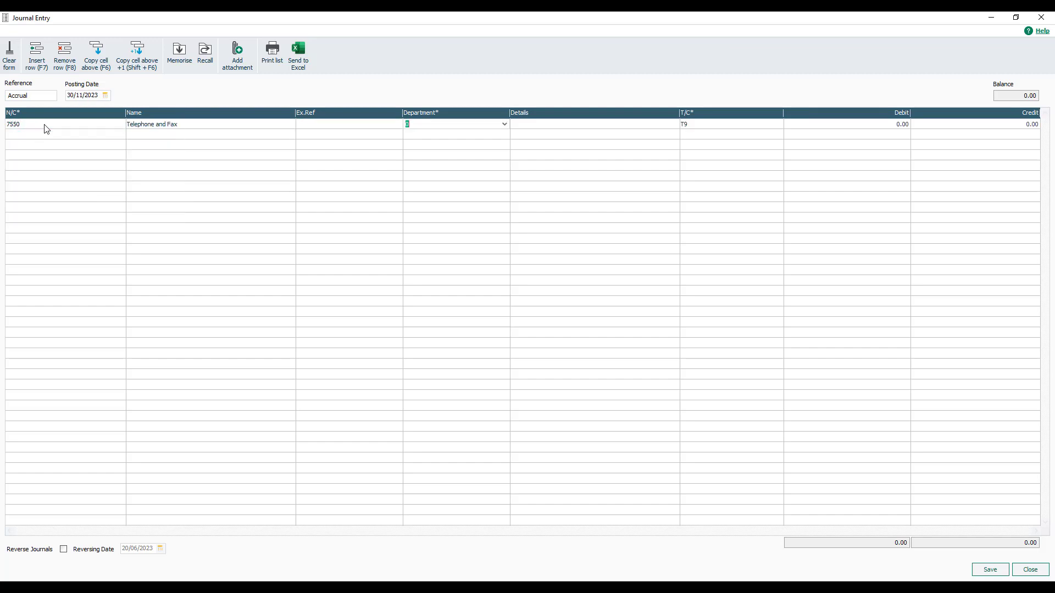
pyautogui.press('Tab')
pyautogui.write('Telephone Bill')
pyautogui.press('Tab')
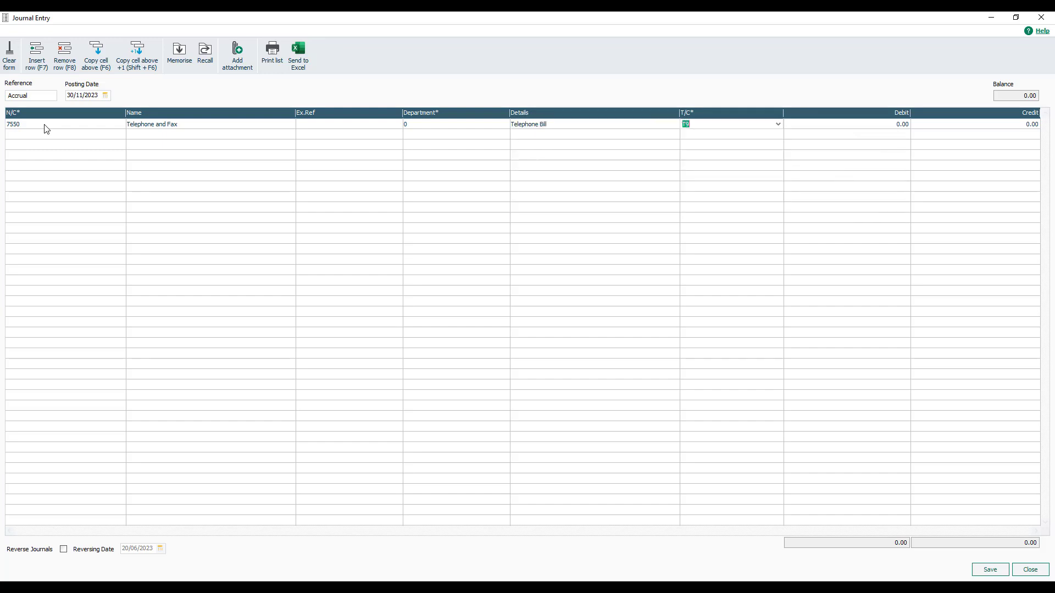
pyautogui.press('Tab')
pyautogui.press('Tab')
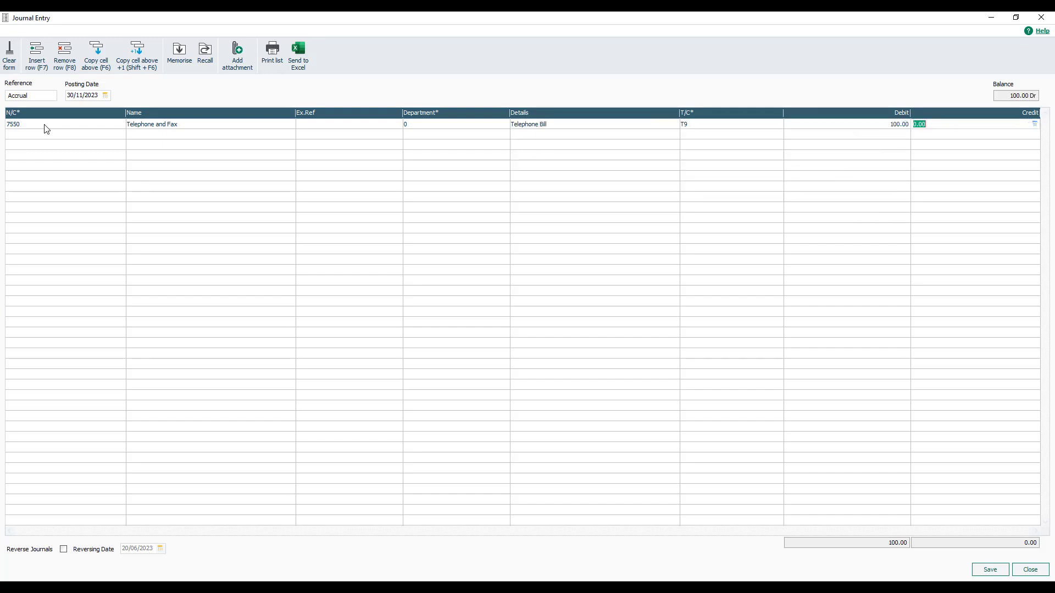
# Step: Credit 100.00 to nominal code 2109 with the details copied from the line above, and save the November journal and close journal entry
pyautogui.press('Tab')
pyautogui.write('2109')
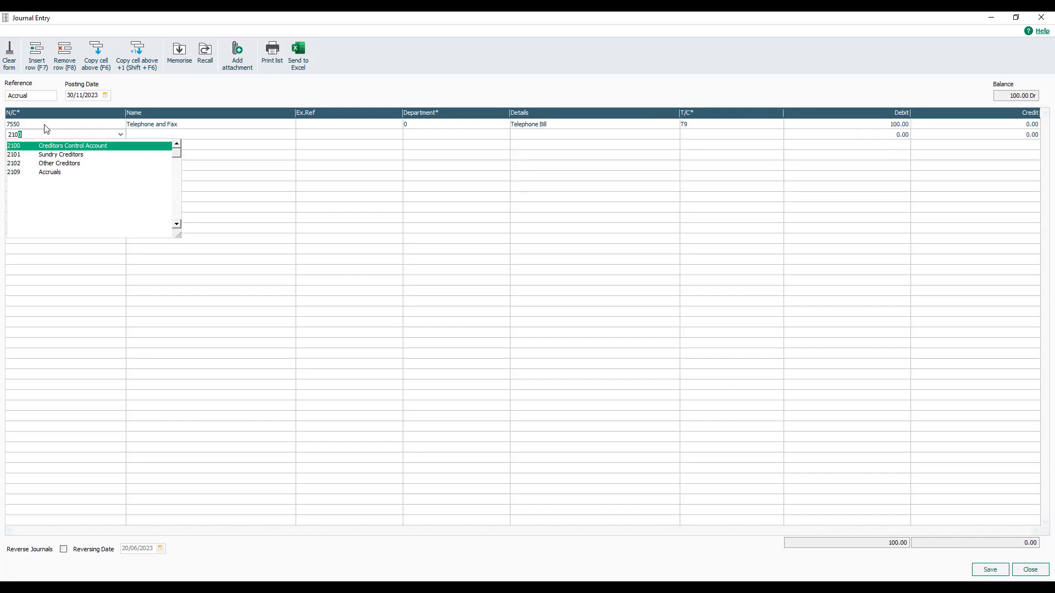
pyautogui.press('Tab')
pyautogui.press('Tab')
pyautogui.press('Tab')
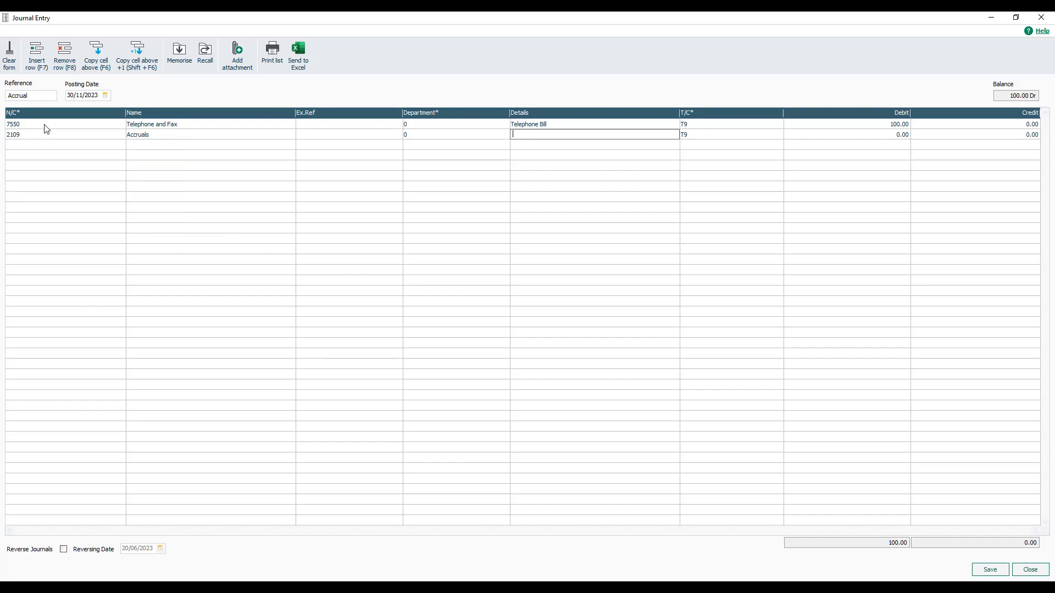
pyautogui.press('F6')
pyautogui.press('Tab')
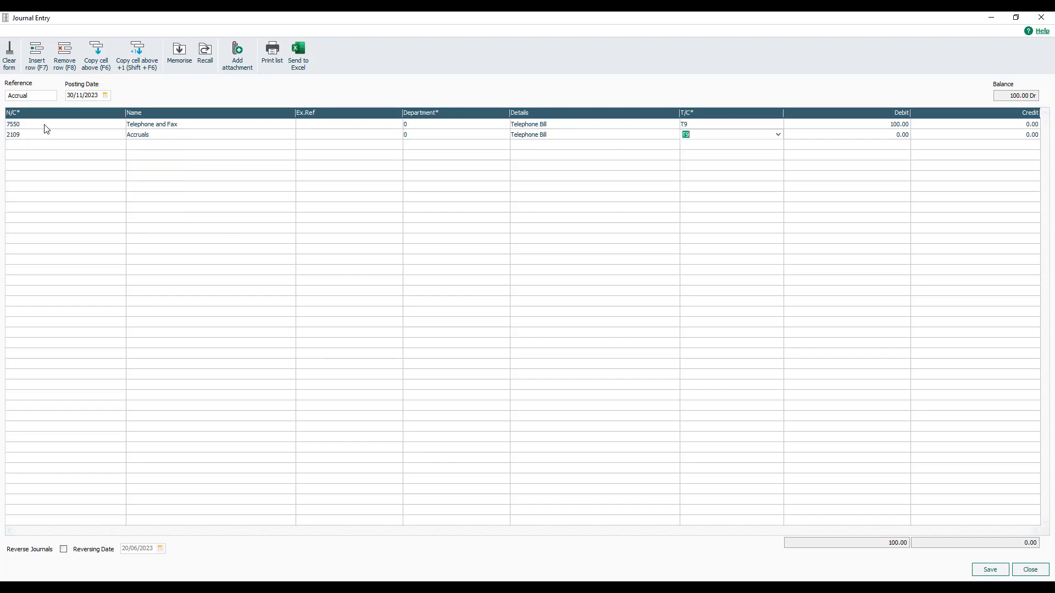
pyautogui.press('Tab')
pyautogui.press('Tab')
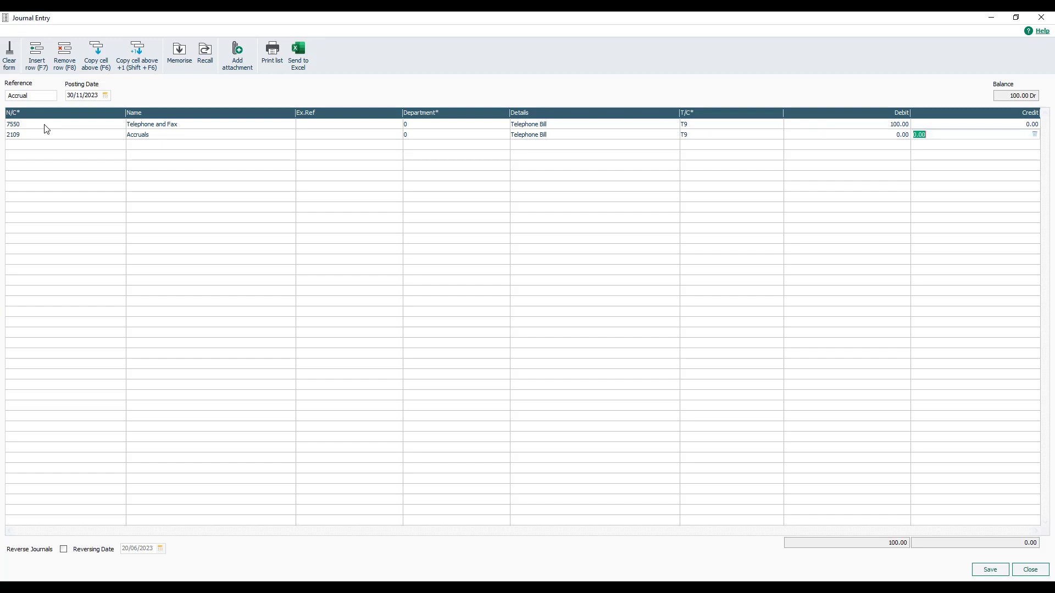
pyautogui.write('100')
pyautogui.press('Tab')
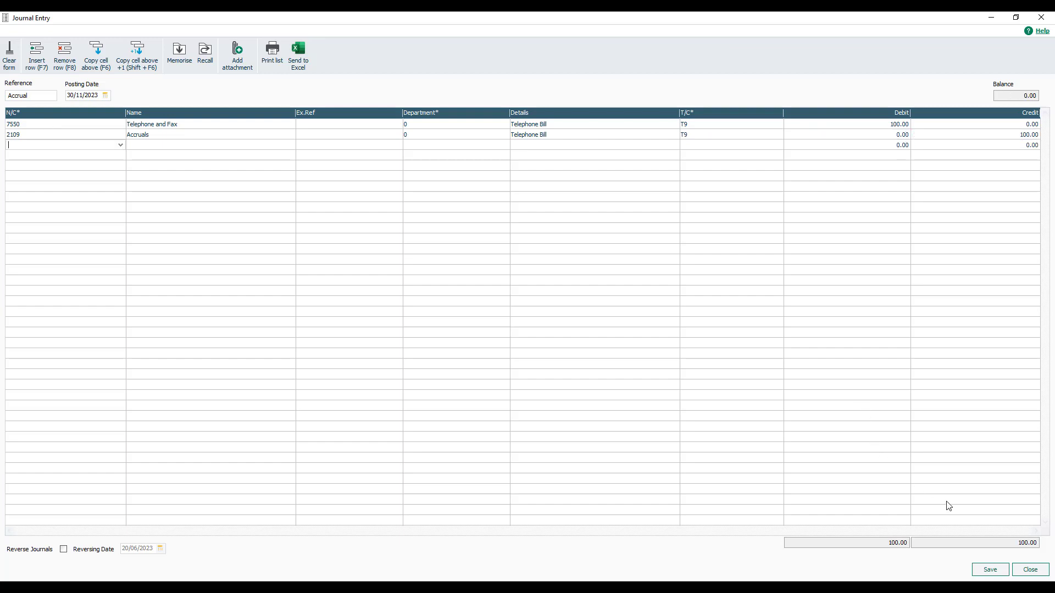
pyautogui.click(993, 571)
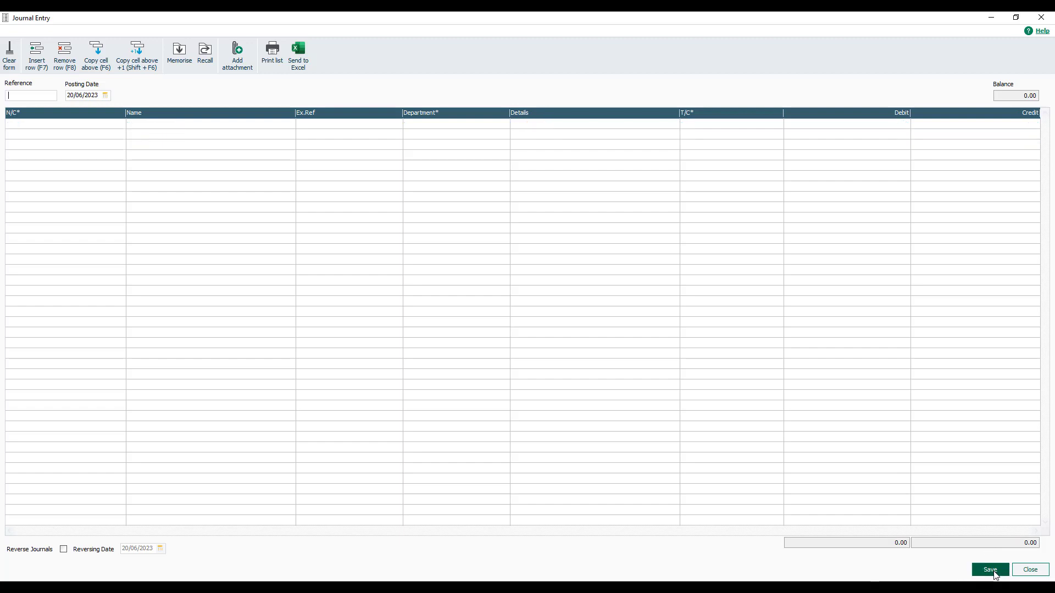
pyautogui.click(1031, 570)
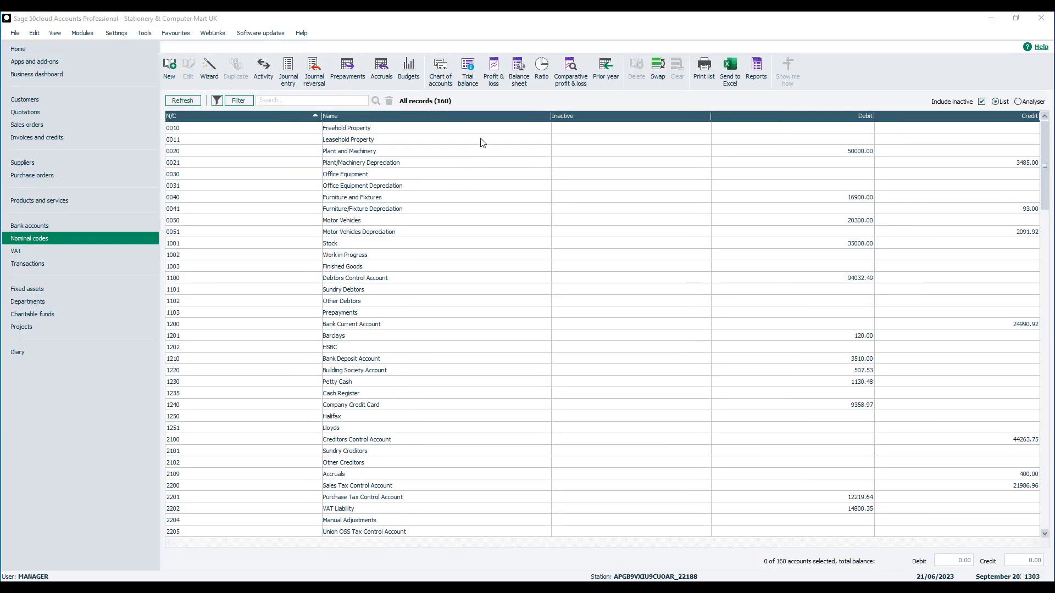
# Step: Preview the Profit and Loss report for the period from 1: September 2023 to 1: September 2023, using the default chart of accounts
pyautogui.click(495, 81)
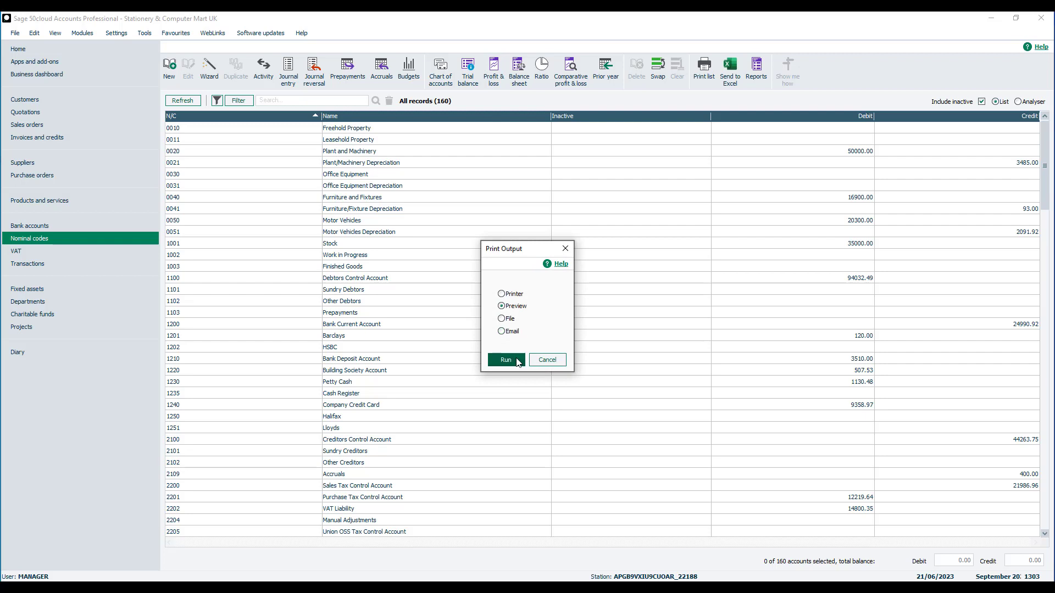
pyautogui.click(517, 361)
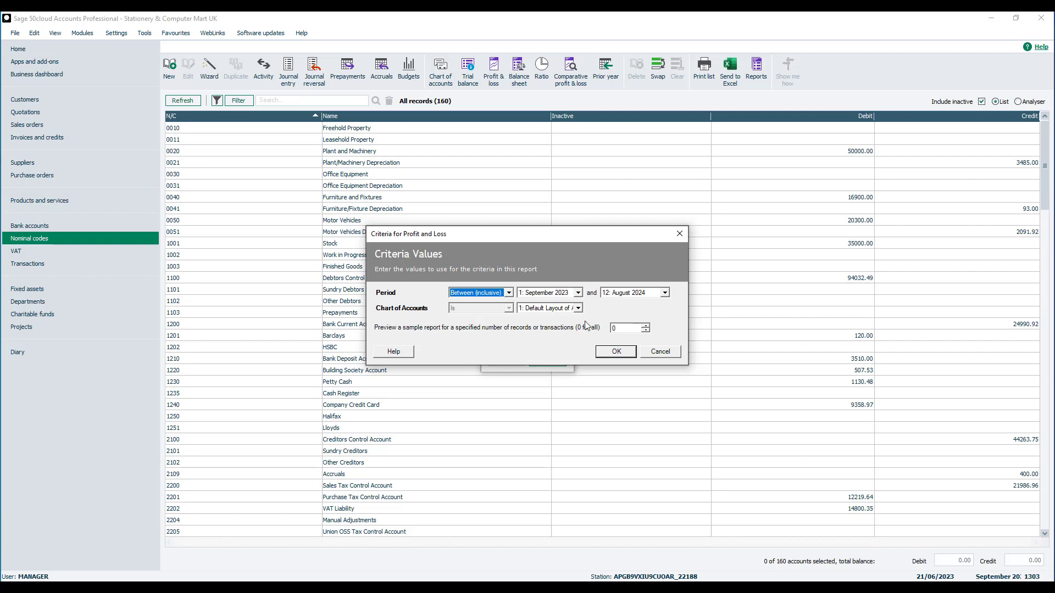
pyautogui.click(665, 293)
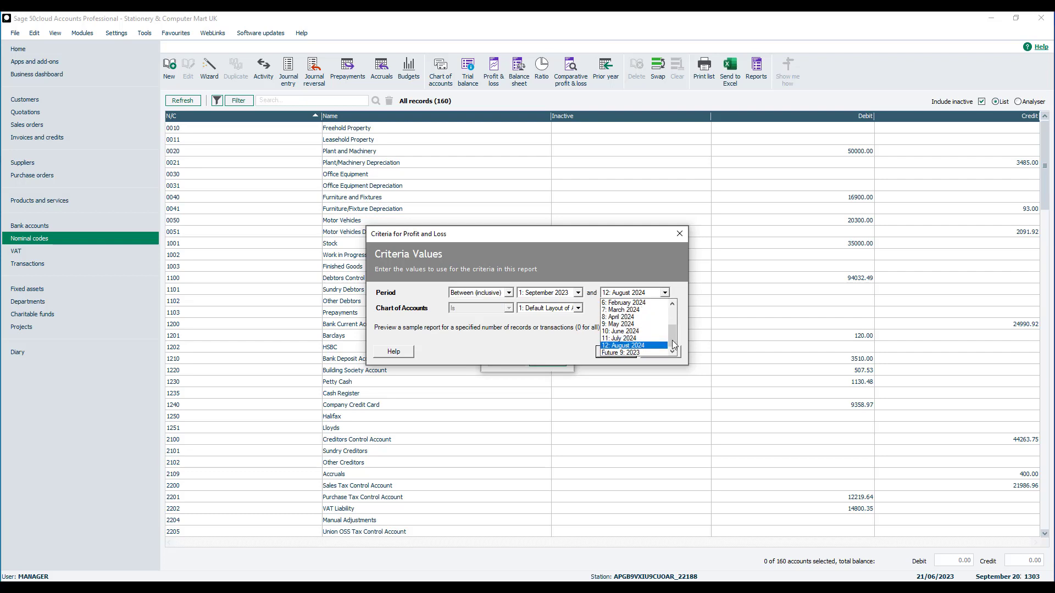
pyautogui.moveTo(671, 340); pyautogui.dragTo(672, 312)
pyautogui.click(663, 311)
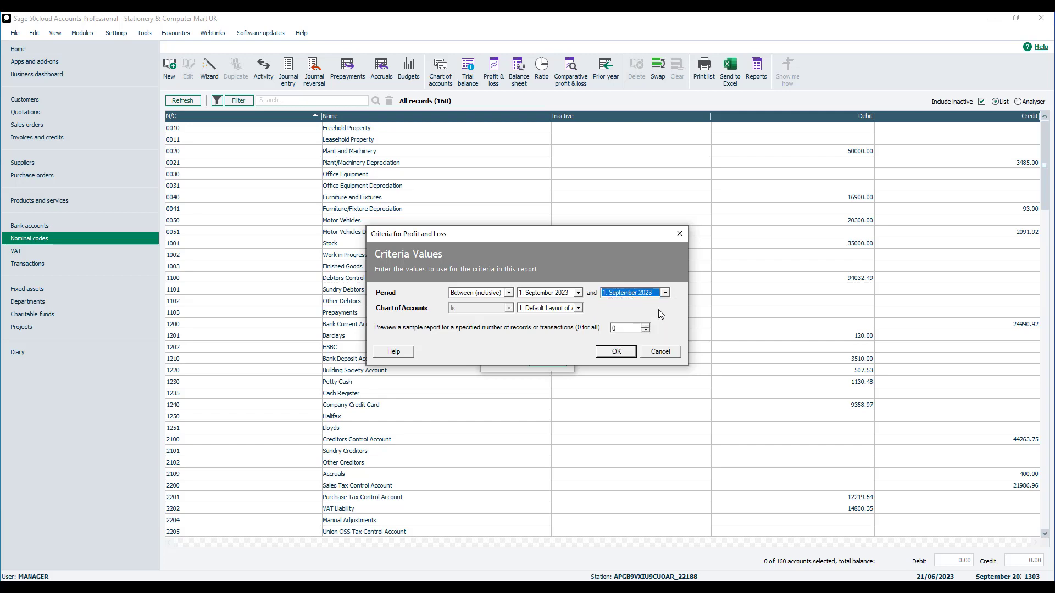
pyautogui.click(629, 355)
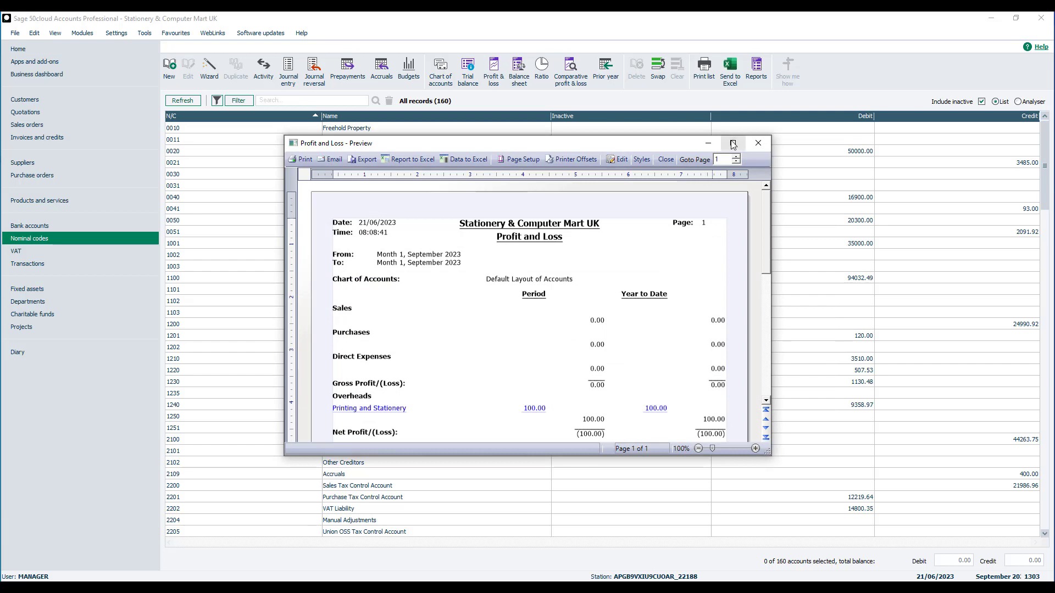
pyautogui.click(733, 144)
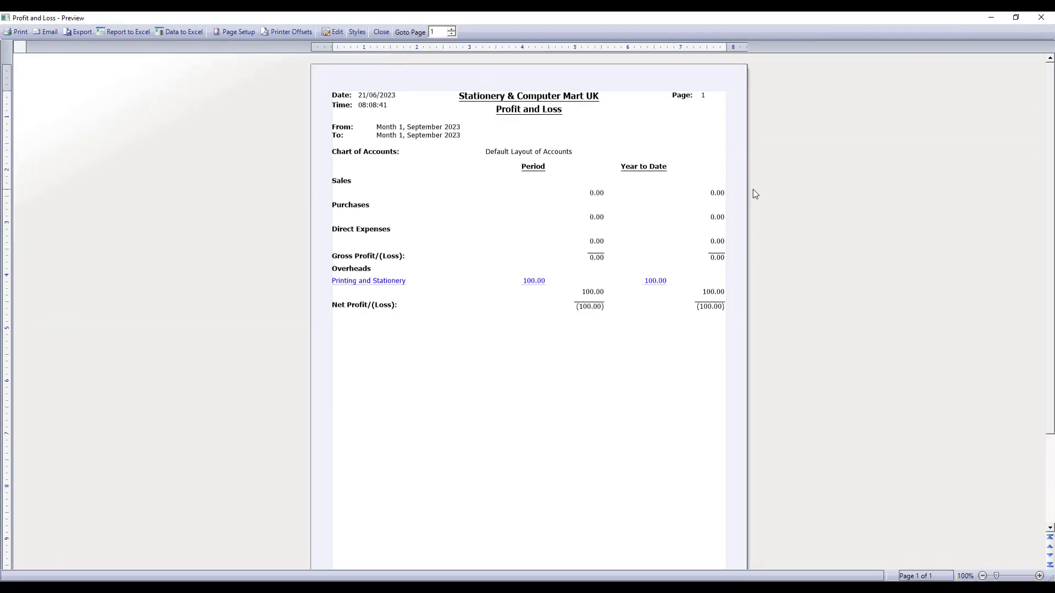
pyautogui.scroll(2, 753, 189)
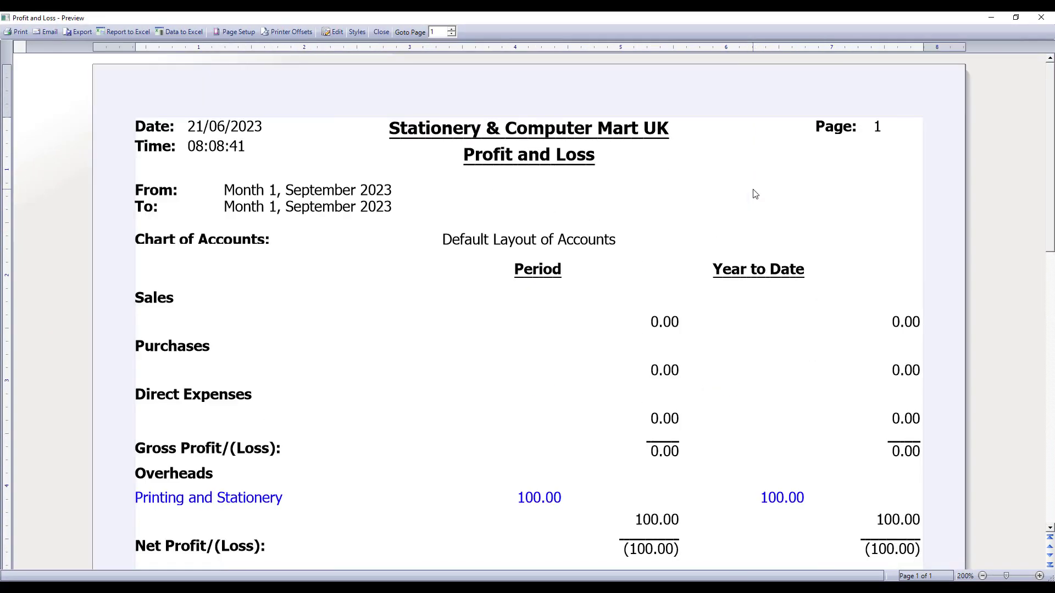